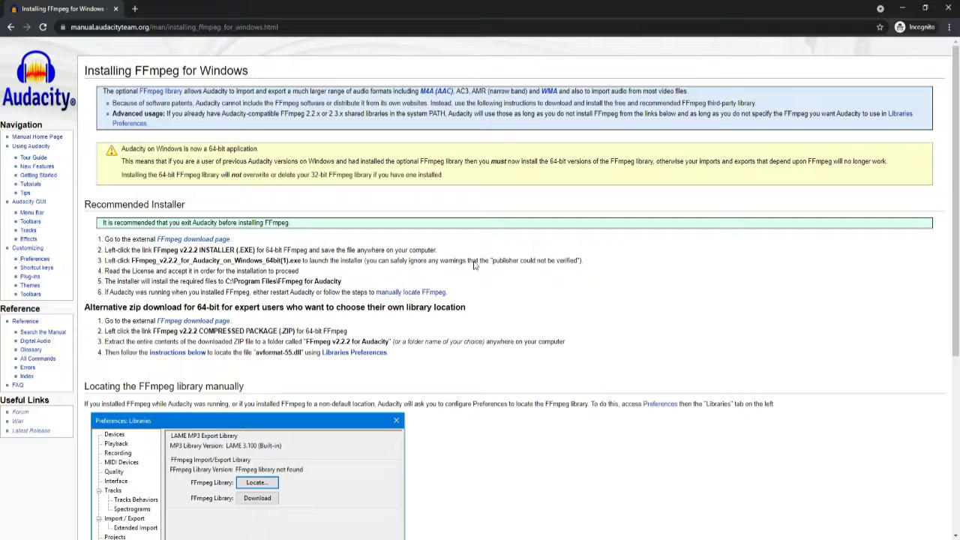
scroll(602, 340, "down", 5)
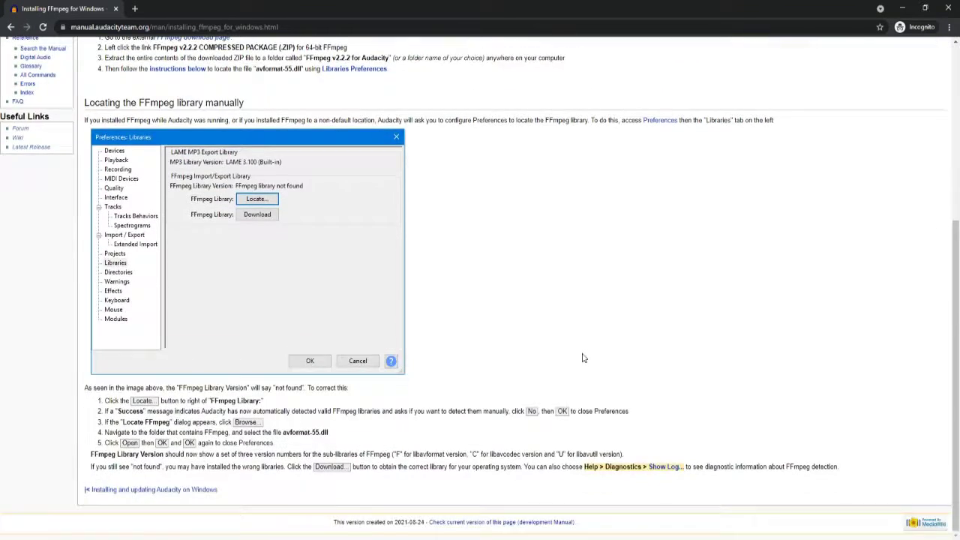
scroll(583, 361, "up", 3)
scroll(584, 361, "up", 2)
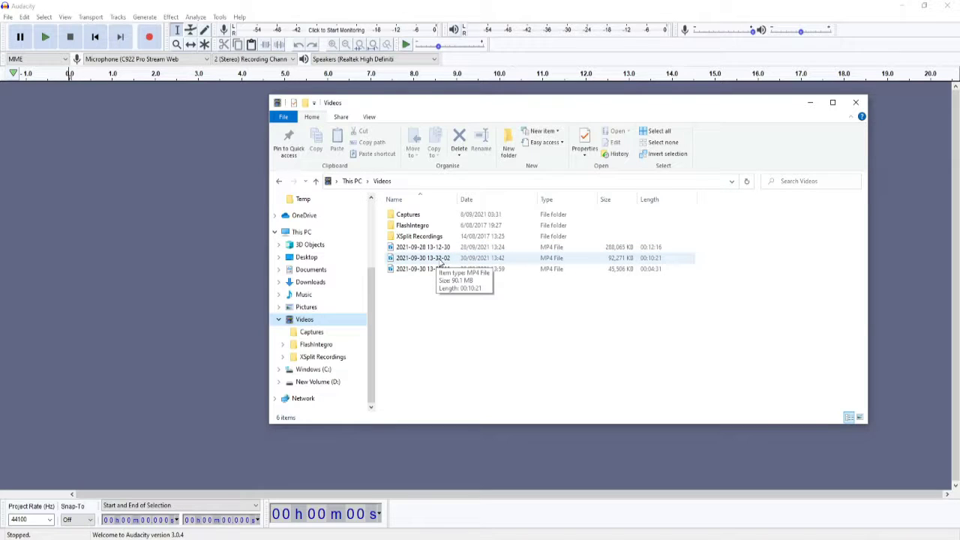
left_click_drag(422, 258, 159, 247)
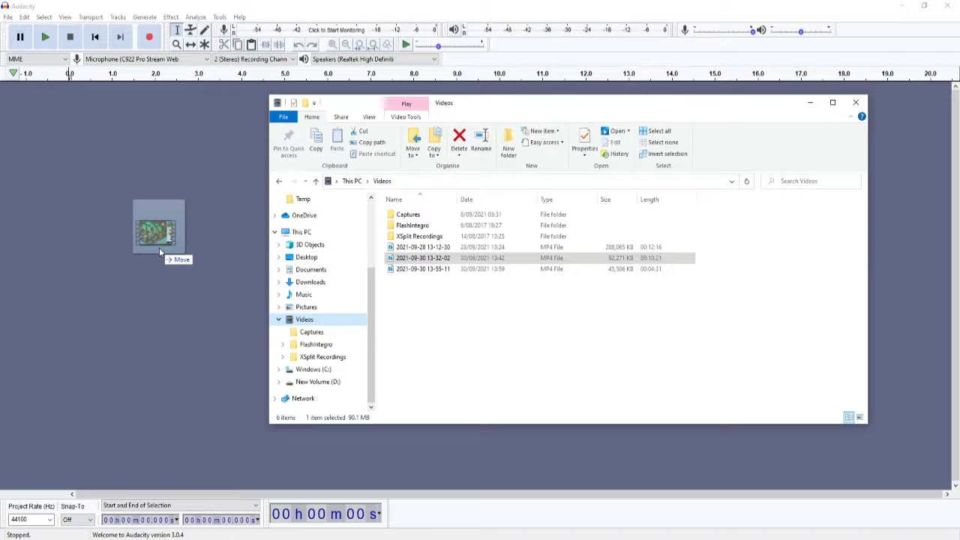
left_click_drag(197, 331, 197, 330)
left_click(196, 330)
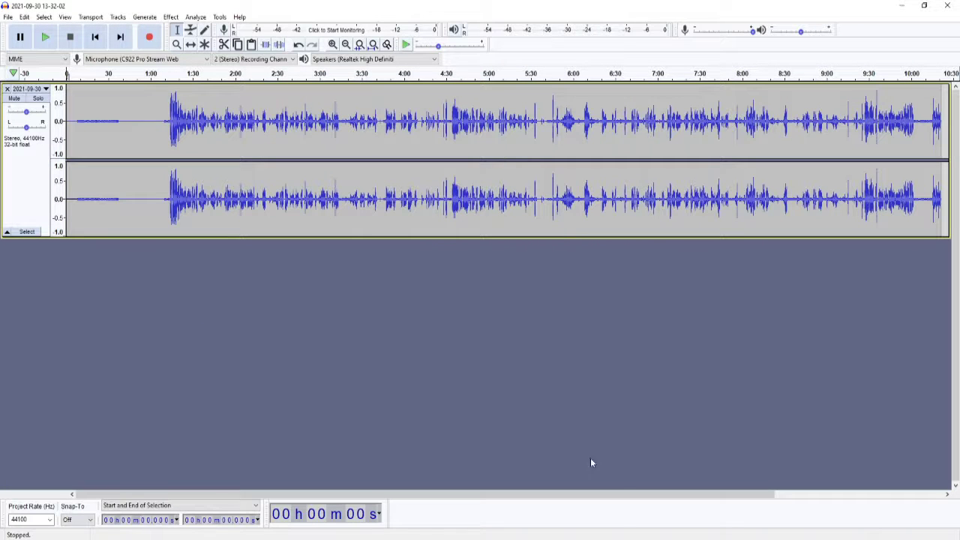
mouse_move(619, 495)
left_mouse_down()
mouse_move(660, 499)
mouse_move(545, 497)
left_mouse_up()
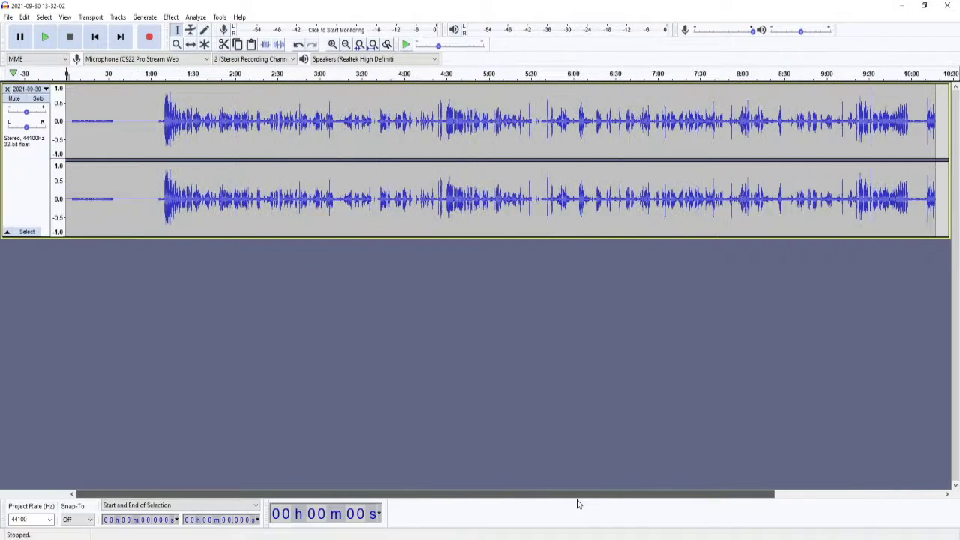
left_click(160, 122)
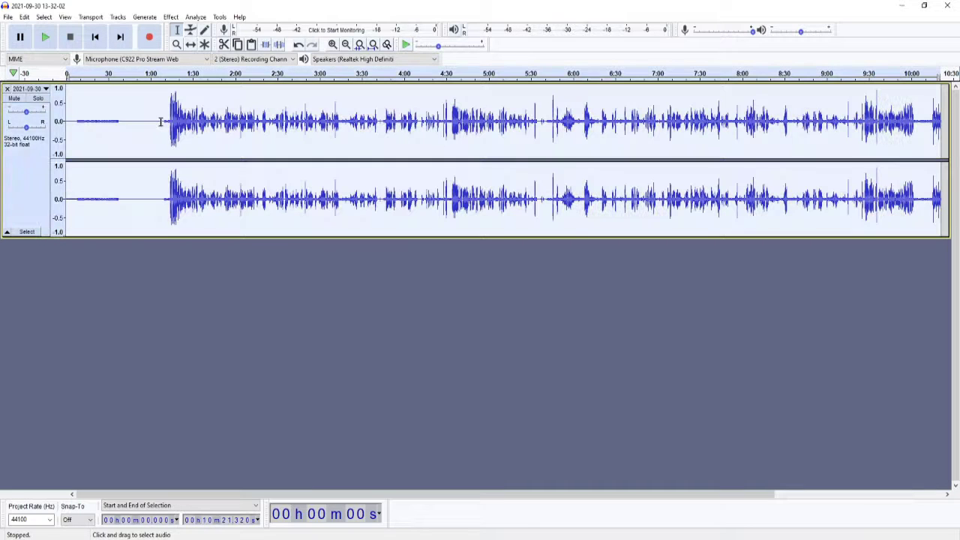
left_click(172, 16)
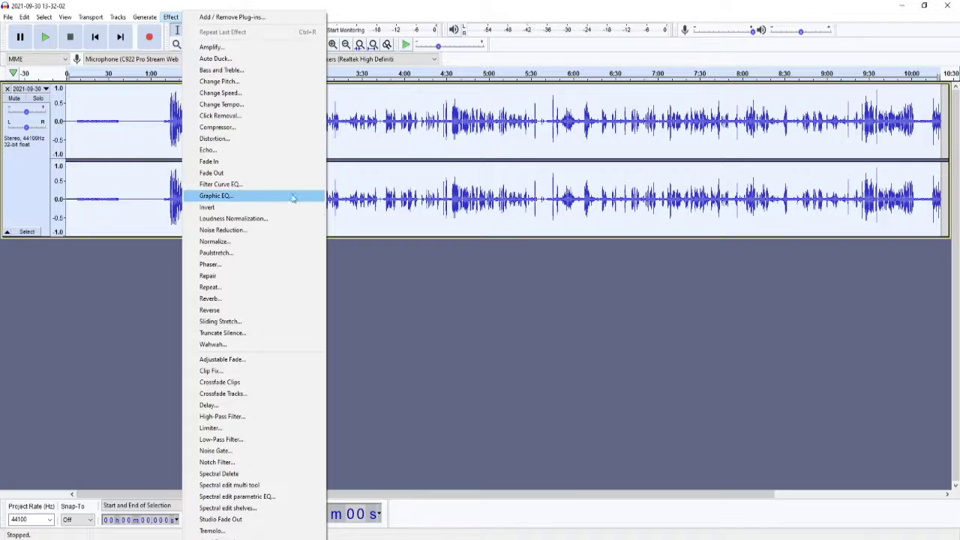
left_click(450, 148)
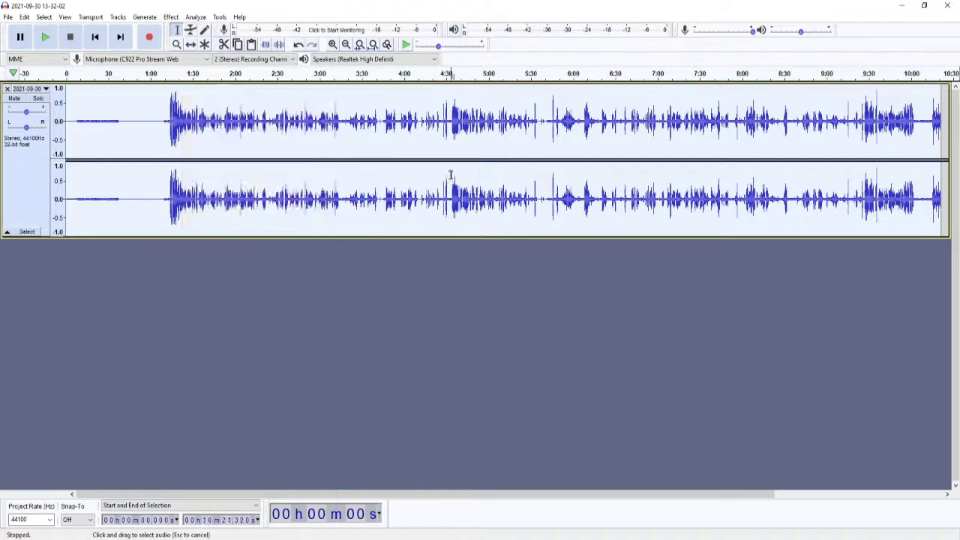
left_click(9, 16)
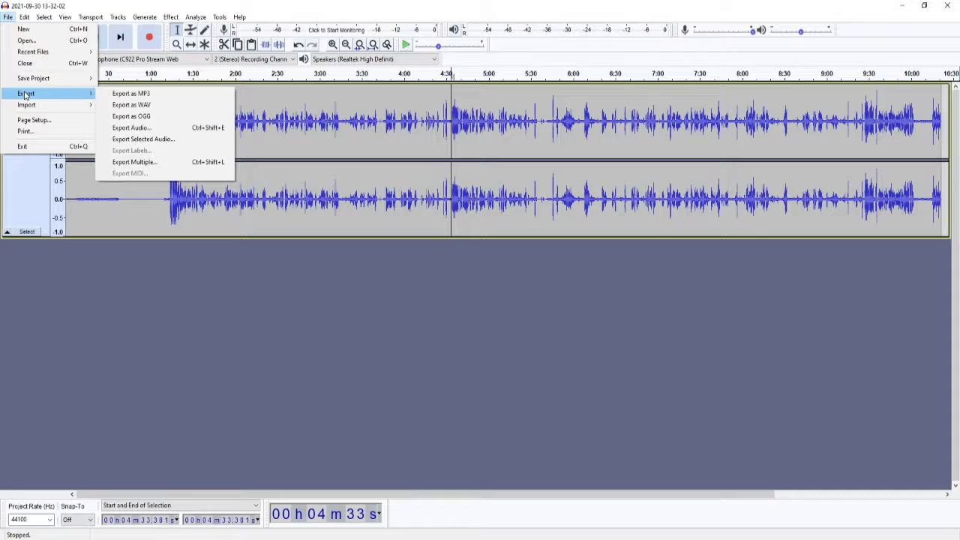
mouse_move(45, 93)
left_click(453, 282)
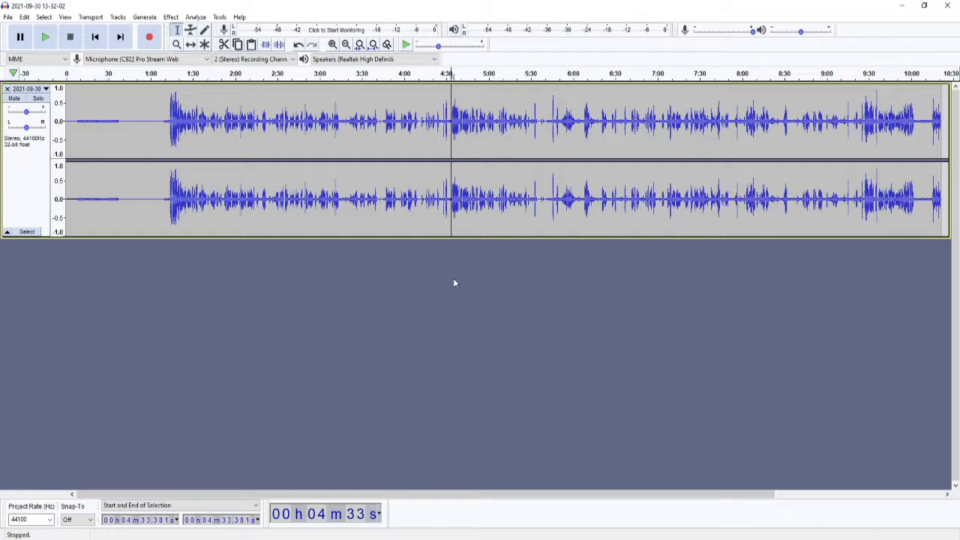